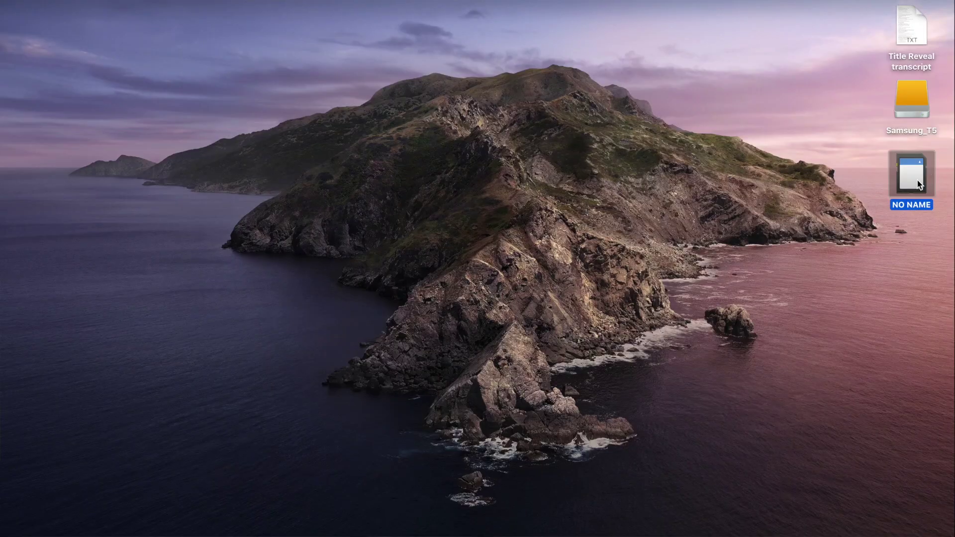
# Copy all seven MP4 clips from NO NAME > DCIM > 100_PANA onto the Samsung_T5 drive
pyautogui.doubleClick(917, 180)
pyautogui.click(572, 145)
pyautogui.click(724, 152)
pyautogui.doubleClick(906, 104)
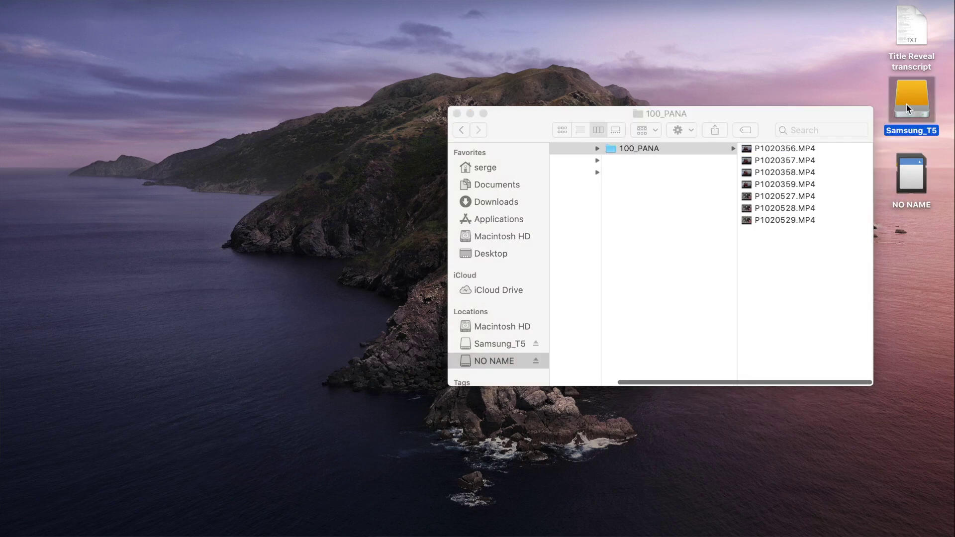
pyautogui.click(784, 148)
pyautogui.keyDown('shift'); pyautogui.click(636, 219); pyautogui.keyUp('shift')
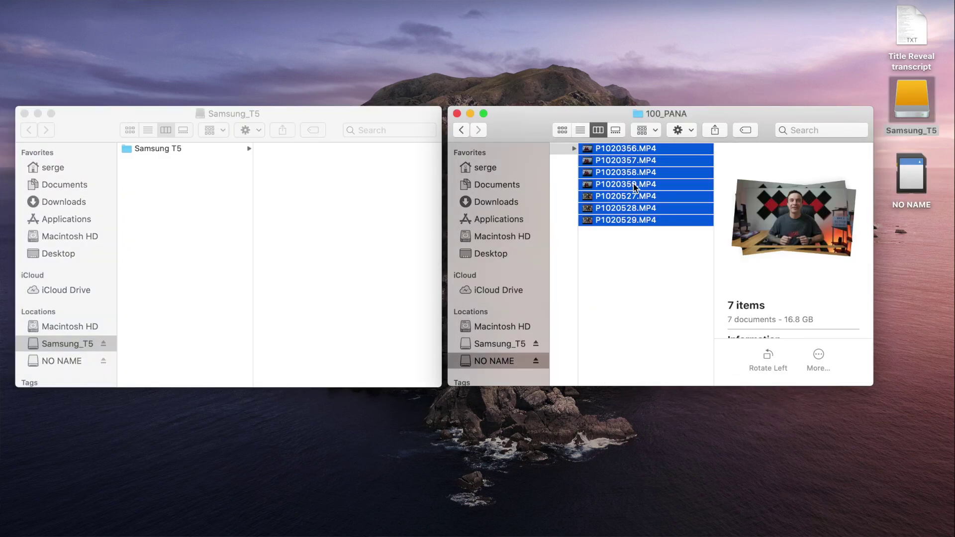
pyautogui.moveTo(634, 184); pyautogui.dragTo(202, 241)
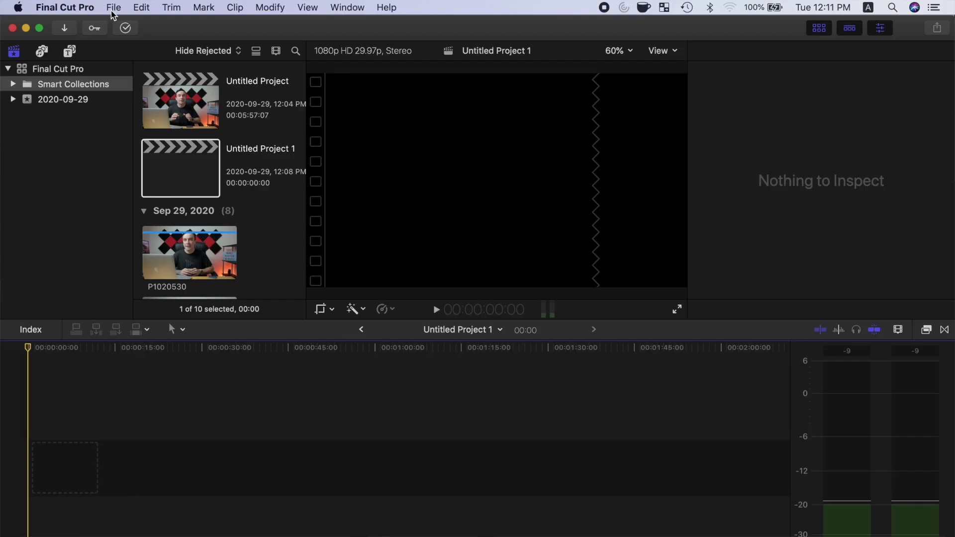
# Create a new library named 'Proxy' saved in the home folder's Movies folder
pyautogui.click(113, 9)
pyautogui.moveTo(120, 23)
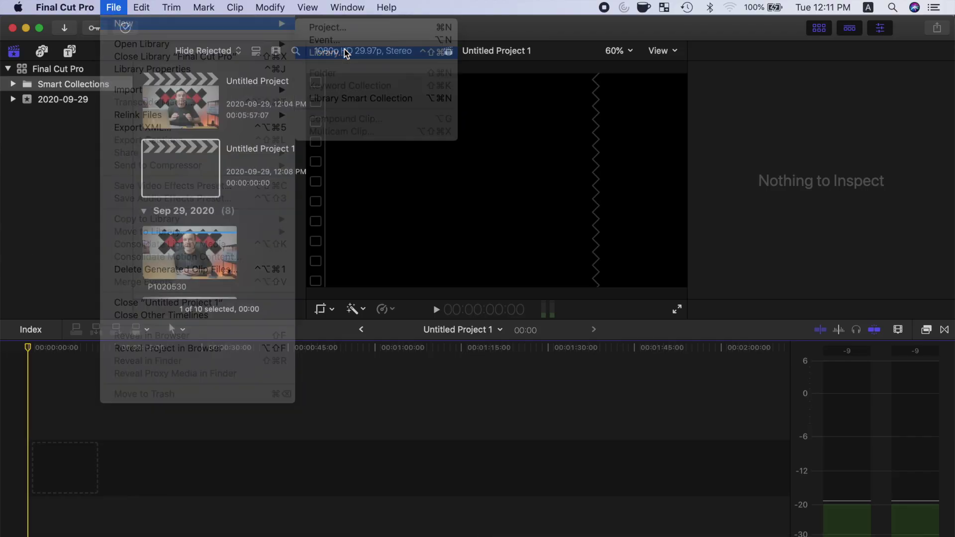
pyautogui.click(347, 53)
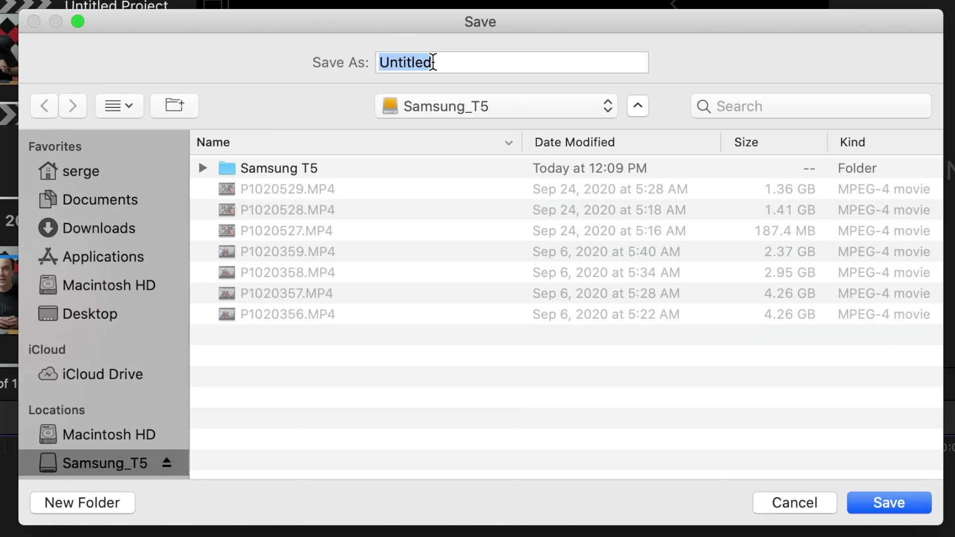
pyautogui.write('Proxy')
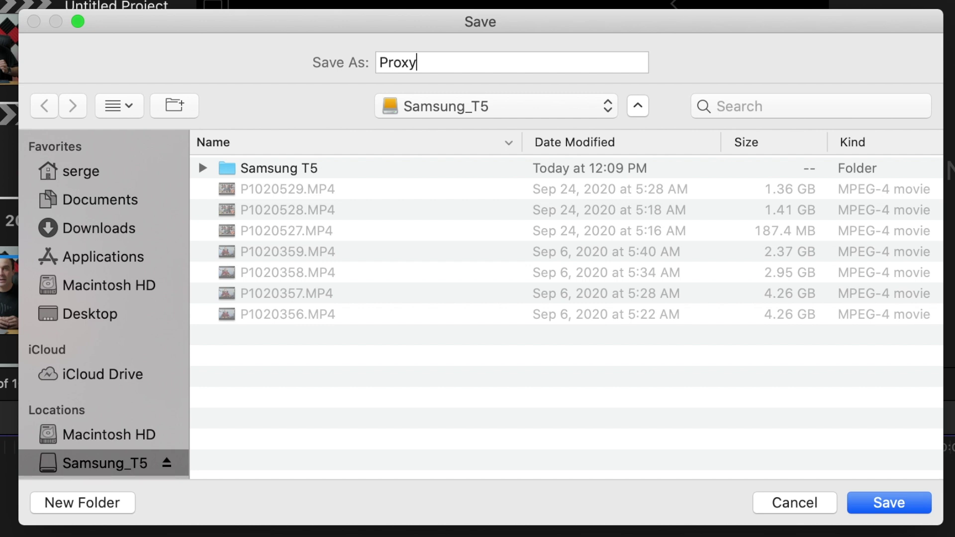
pyautogui.click(109, 177)
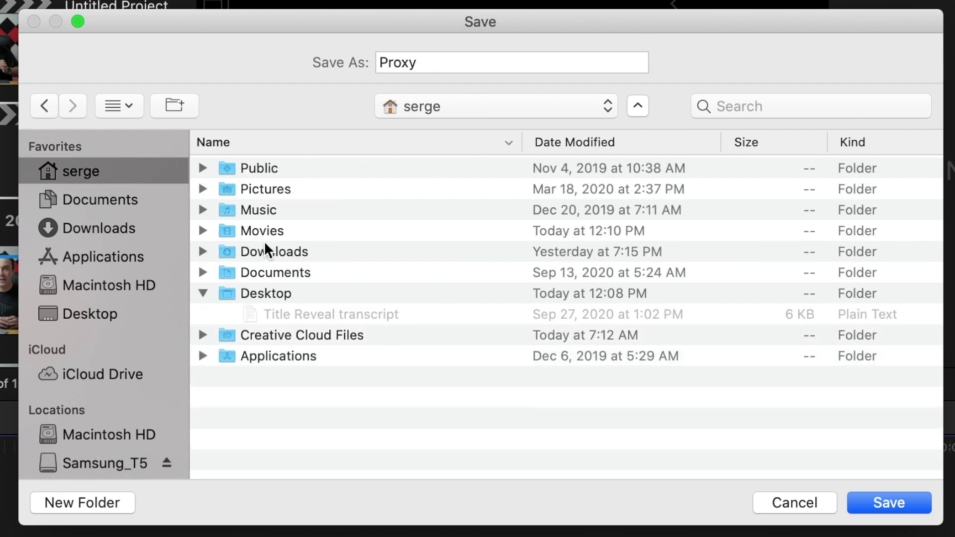
pyautogui.click(277, 234)
pyautogui.click(871, 502)
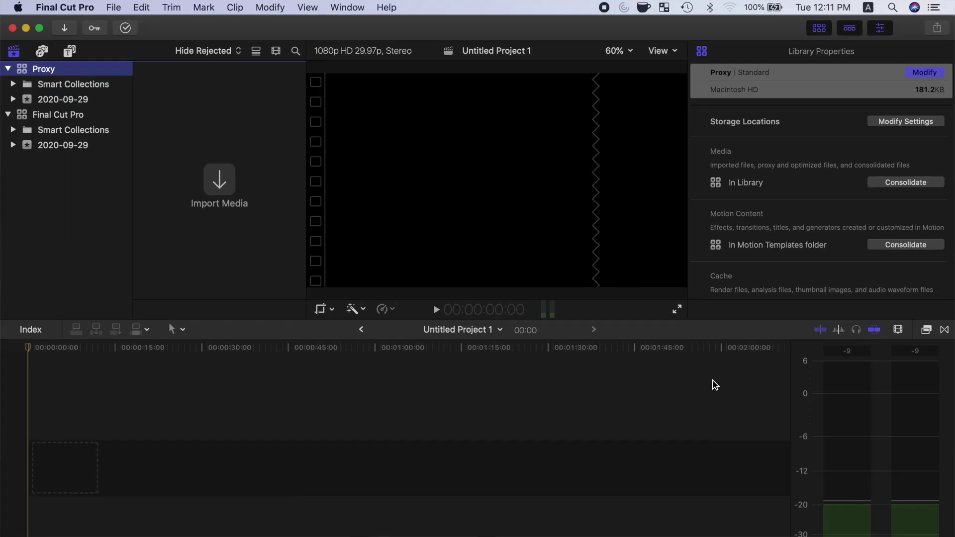
# Set the Proxy library's Media, Cache and Motion Content storage locations all to In Library
pyautogui.click(607, 332)
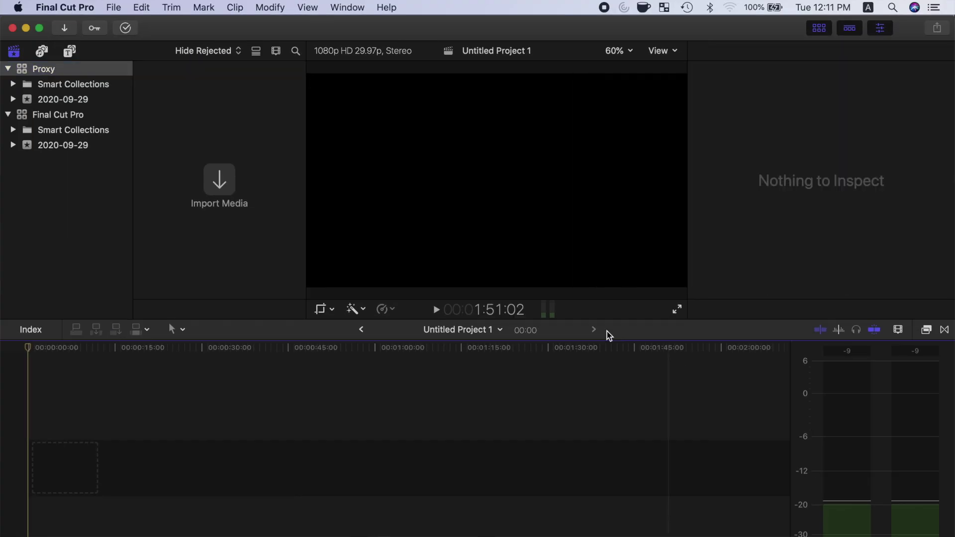
pyautogui.click(45, 73)
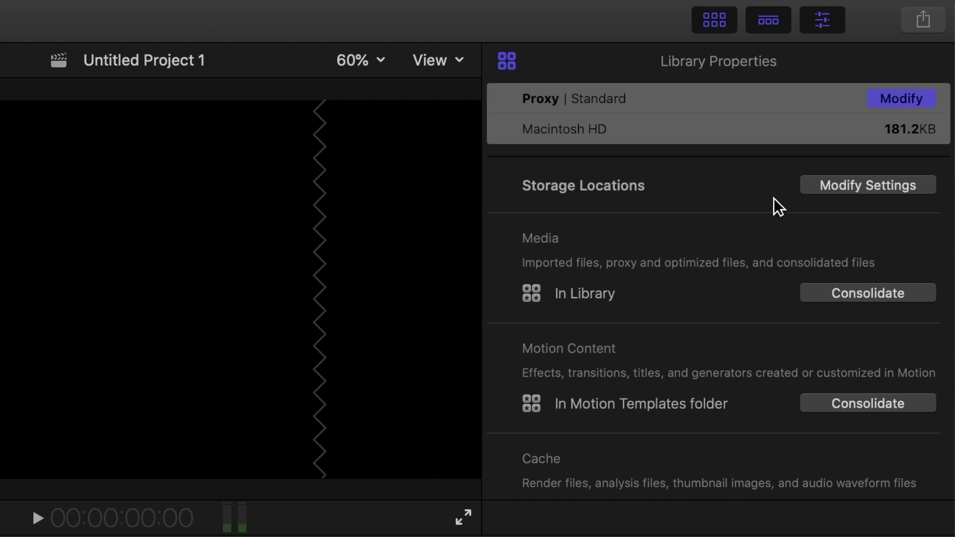
pyautogui.click(850, 188)
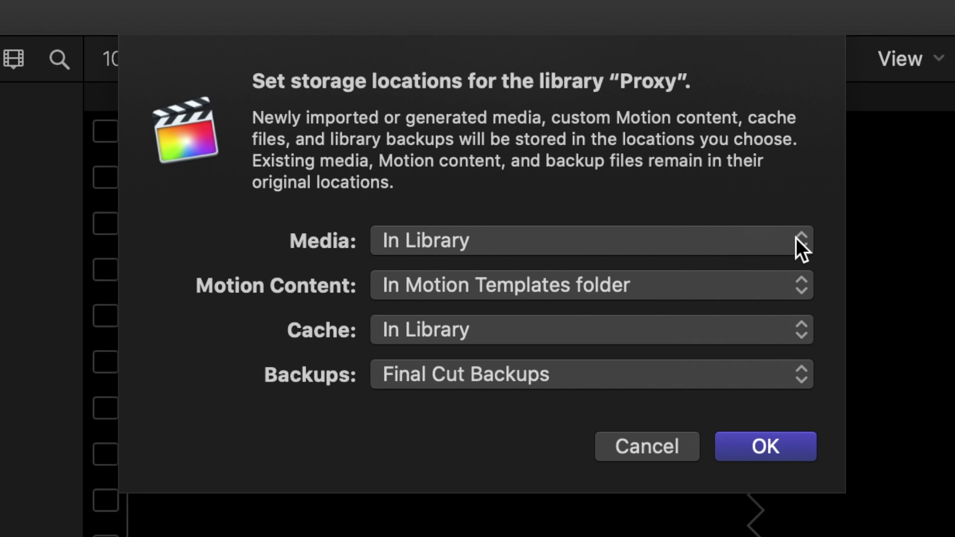
pyautogui.click(797, 239)
pyautogui.click(799, 239)
pyautogui.click(802, 338)
pyautogui.click(804, 337)
pyautogui.click(806, 291)
pyautogui.click(727, 314)
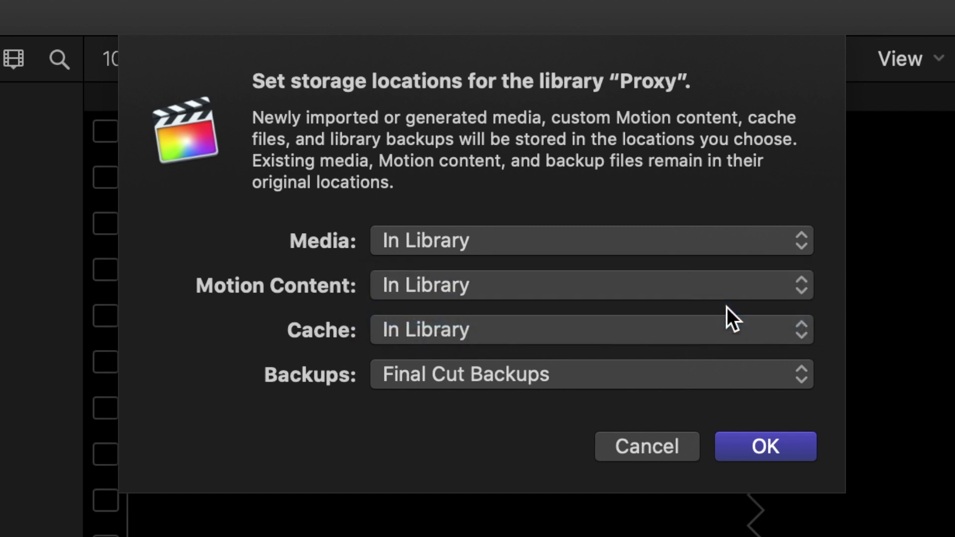
pyautogui.click(780, 455)
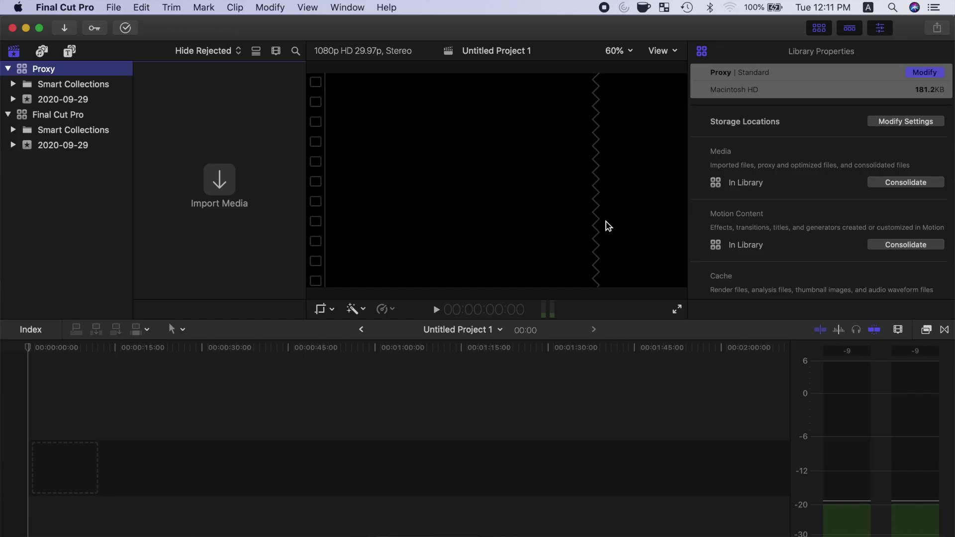
# In Media Import, select all seven MP4 clips on the Samsung_T5 drive
pyautogui.click(220, 179)
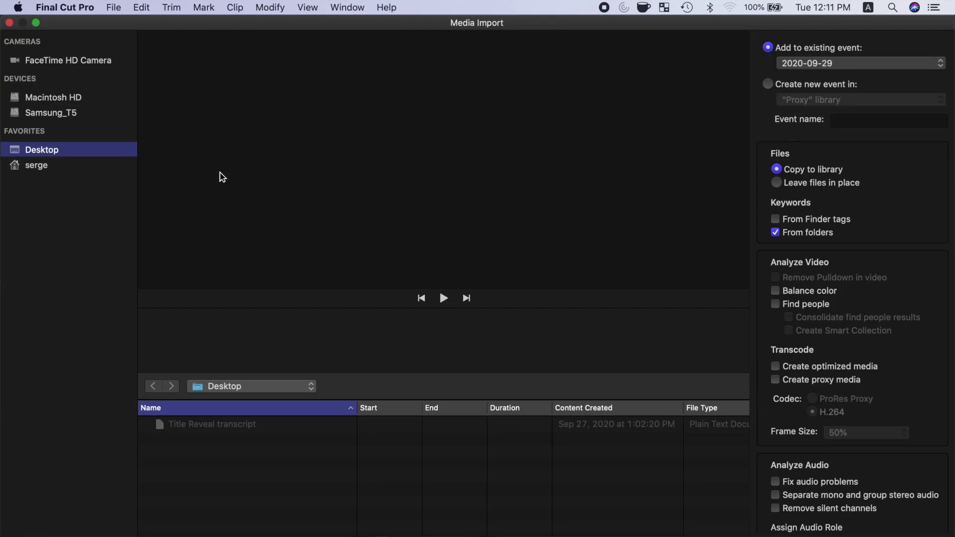
pyautogui.click(64, 115)
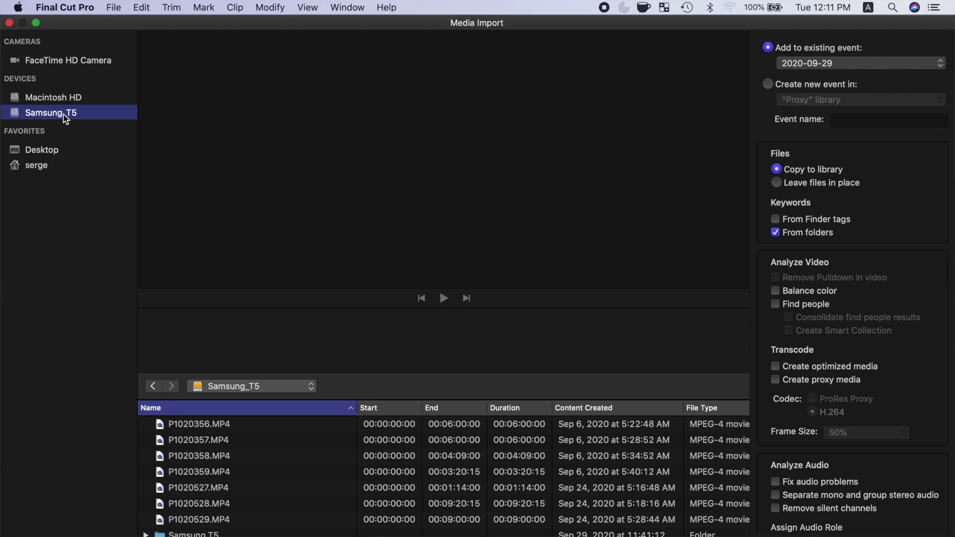
pyautogui.click(190, 427)
pyautogui.keyDown('shift'); pyautogui.click(207, 520); pyautogui.keyUp('shift')
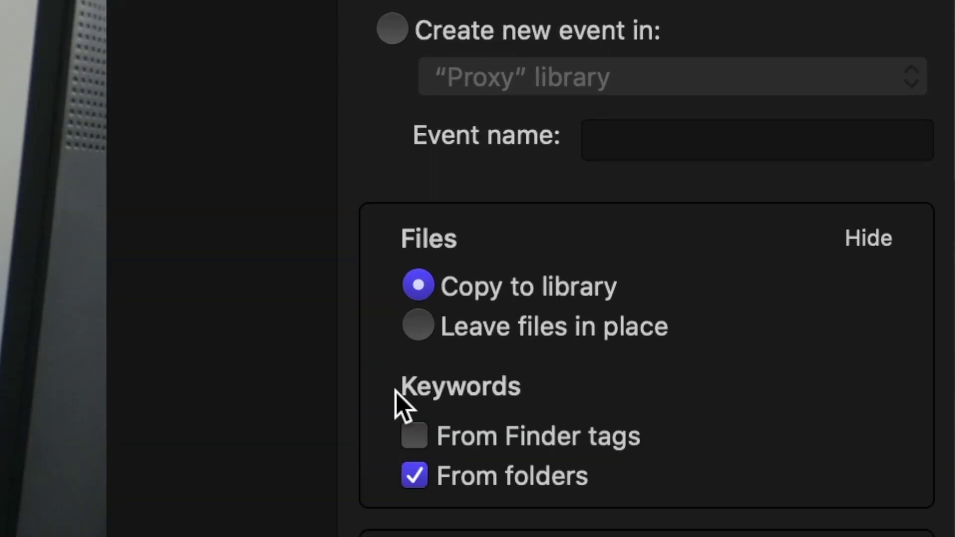
# Import the clips leaving files in place, creating H.264 proxy media at 50% frame size
pyautogui.click(419, 328)
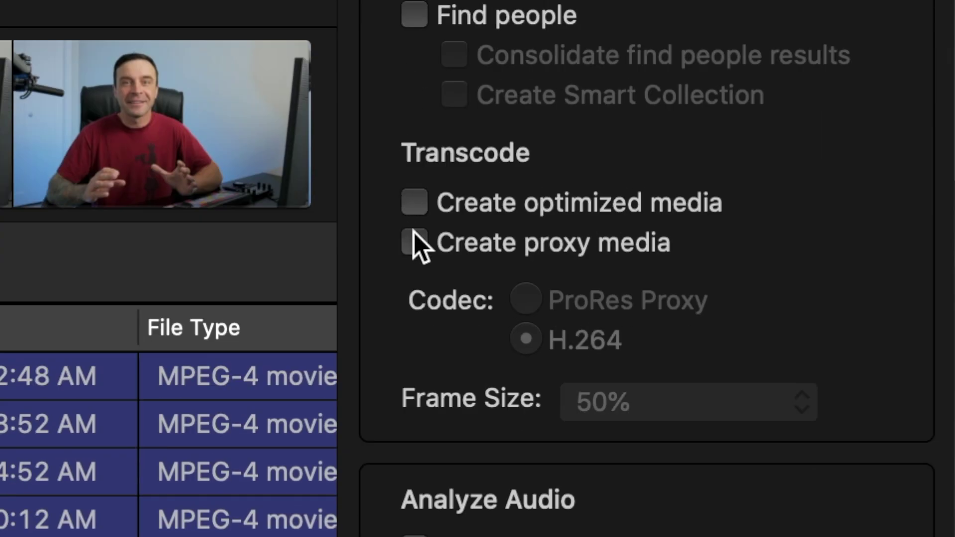
pyautogui.click(416, 236)
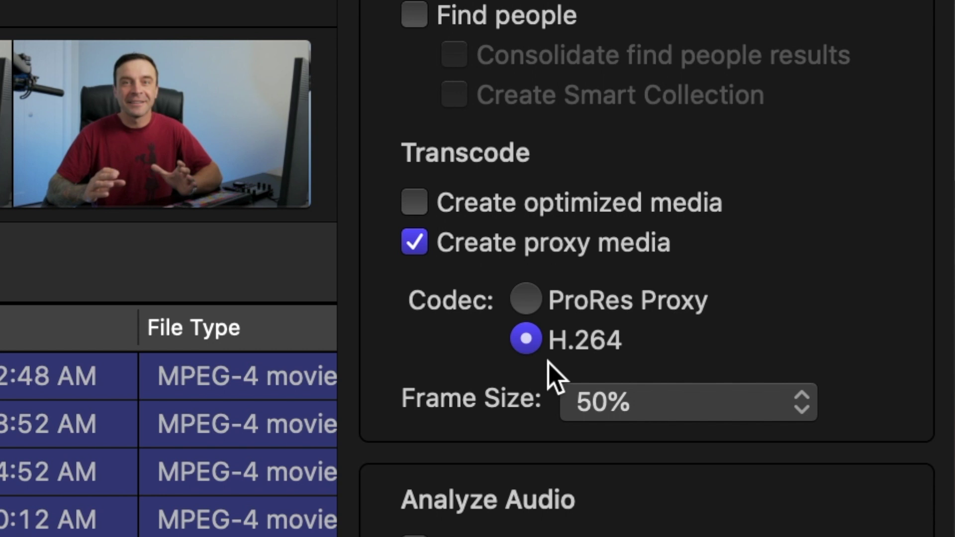
pyautogui.click(535, 308)
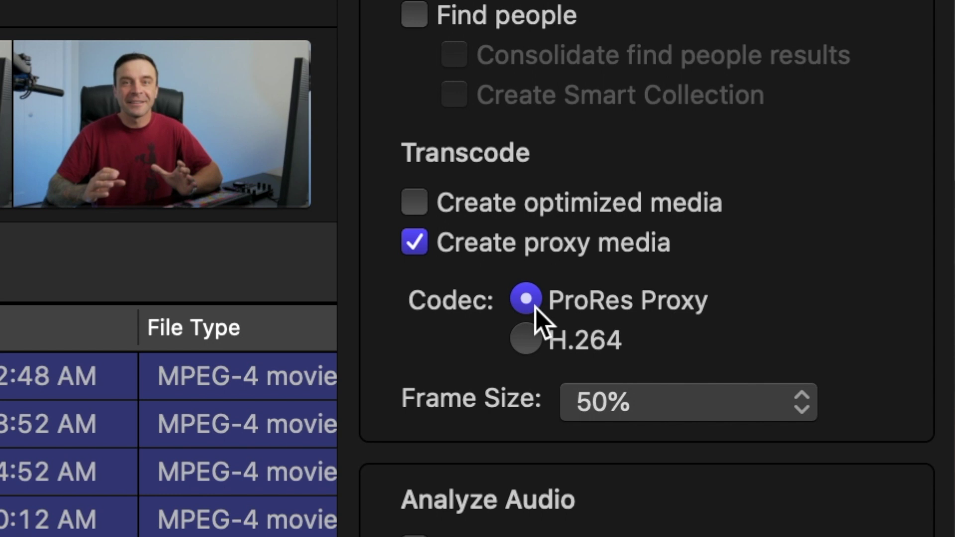
pyautogui.click(529, 340)
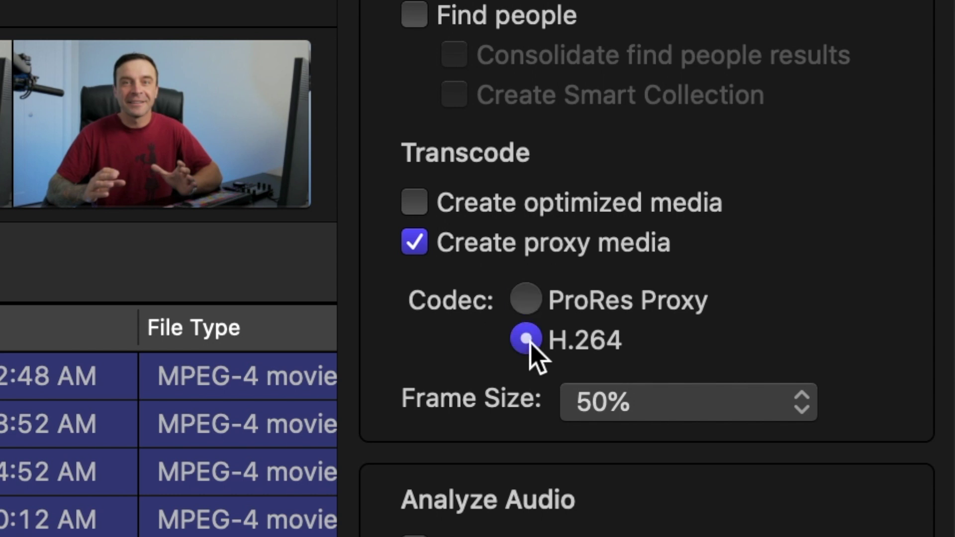
pyautogui.click(807, 417)
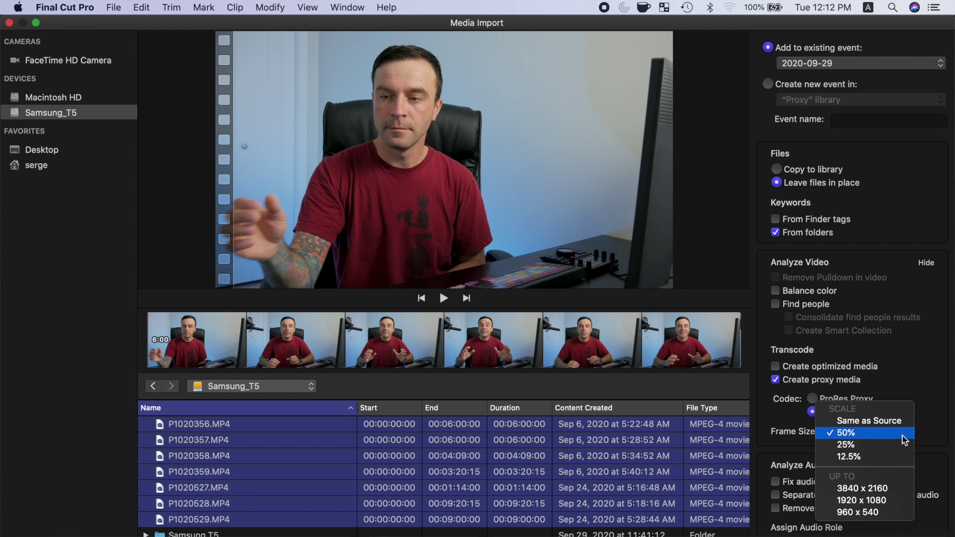
pyautogui.click(903, 433)
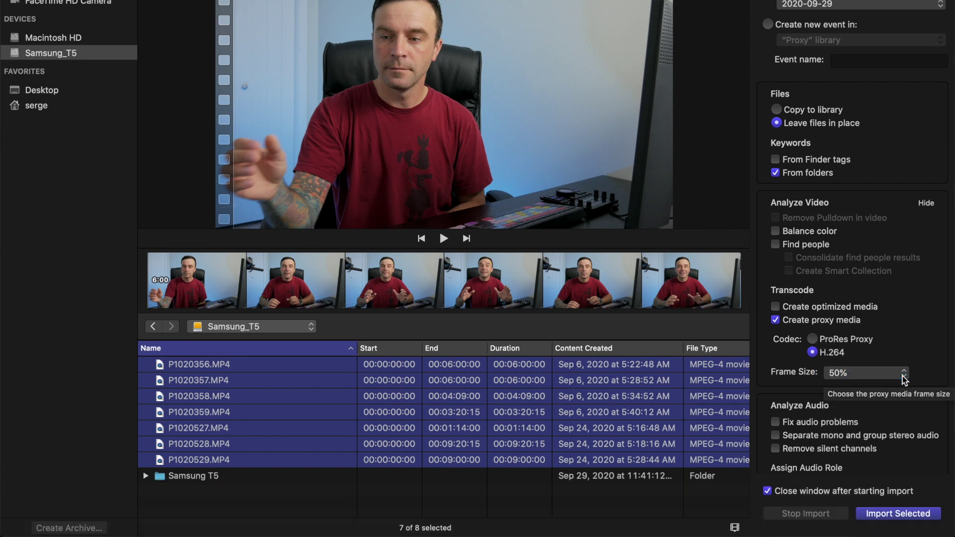
pyautogui.click(896, 514)
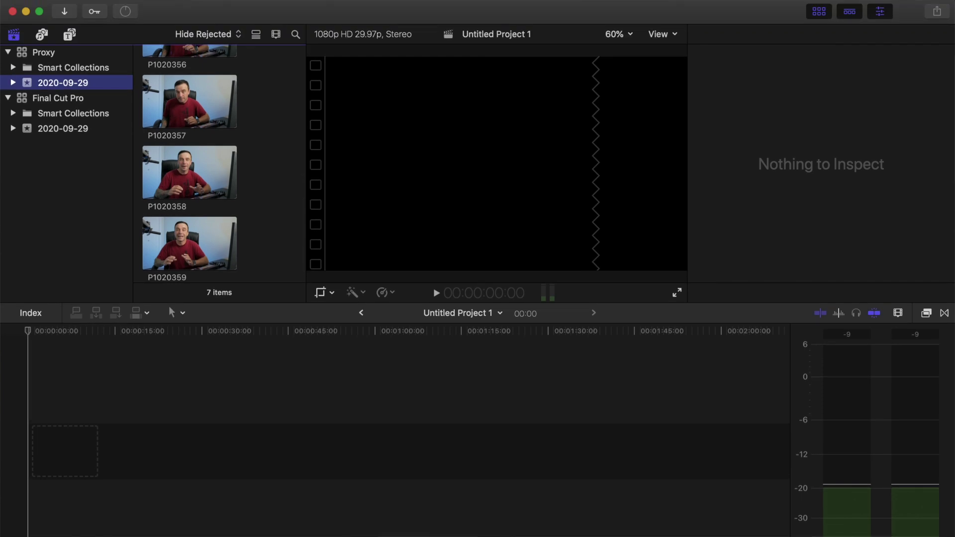
# Watch Transcoding and Analysis finish in Background Tasks, close it and hide Final Cut Pro
pyautogui.click(722, 463)
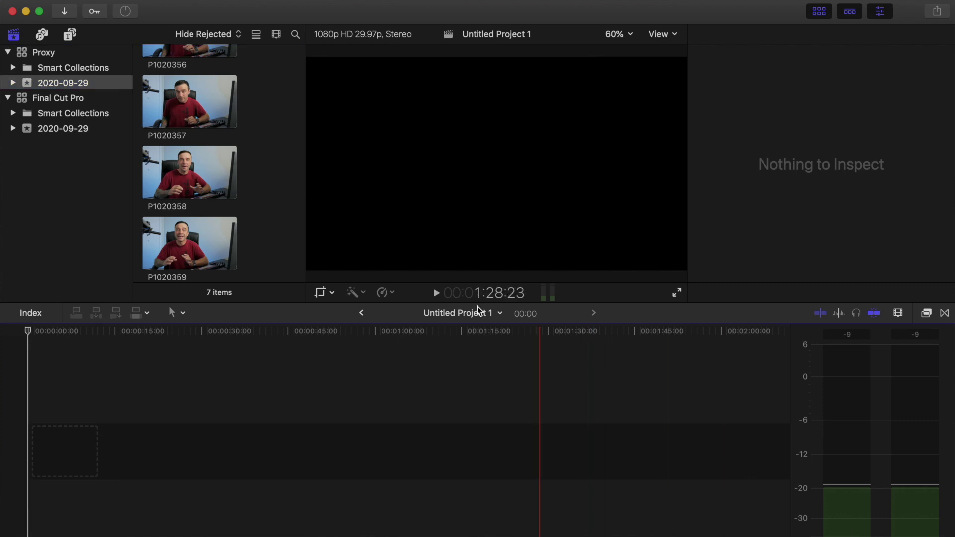
pyautogui.click(125, 15)
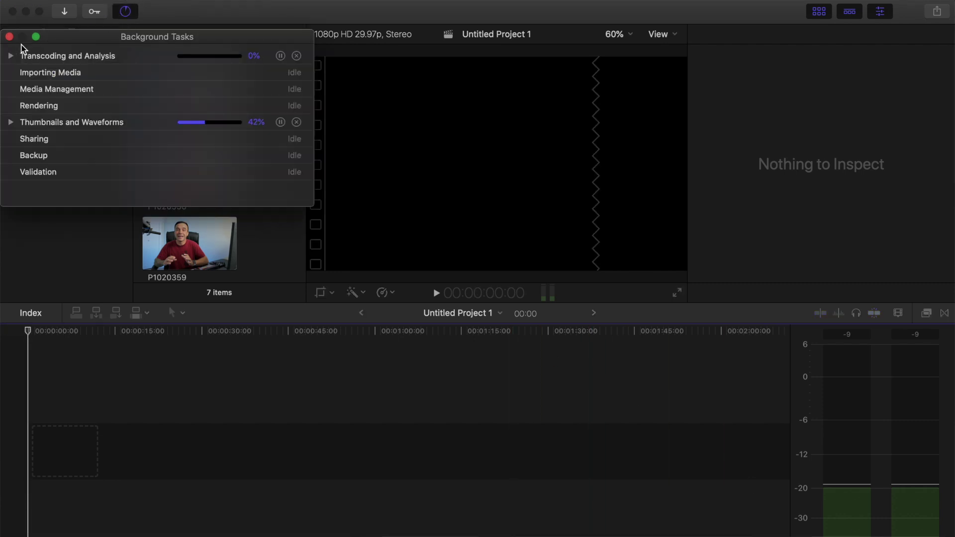
pyautogui.click(11, 55)
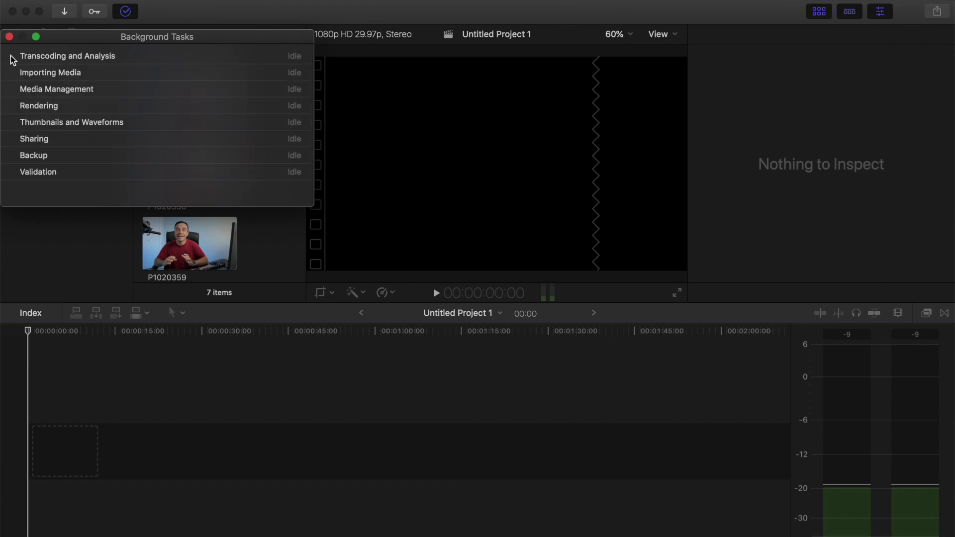
pyautogui.click(9, 37)
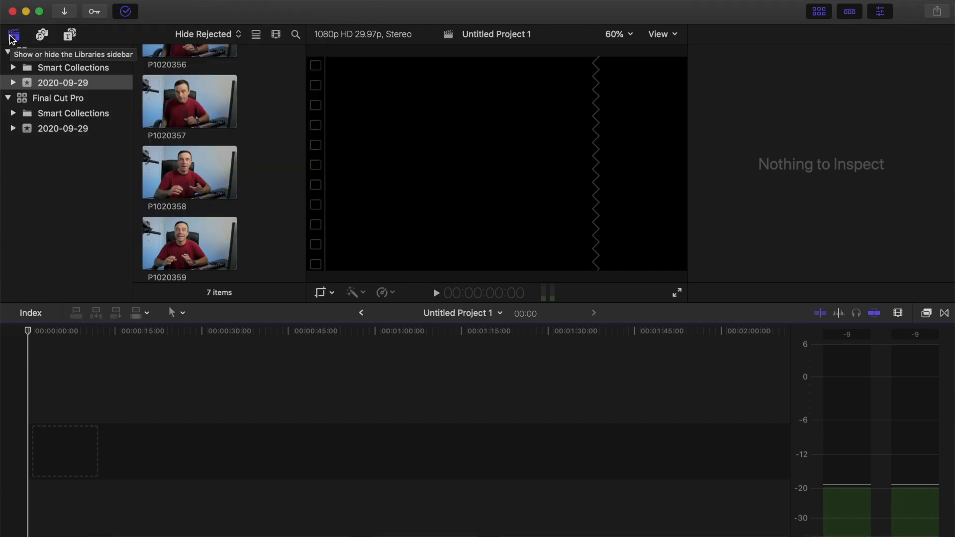
pyautogui.click(25, 11)
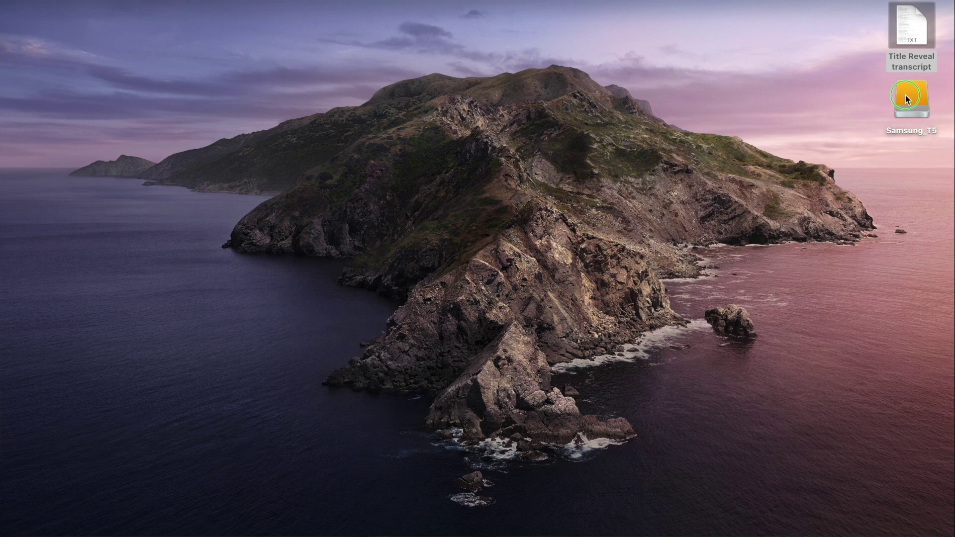
# Eject the Samsung_T5 drive from its desktop icon's context menu
pyautogui.rightClick(905, 99)
pyautogui.click(883, 122)
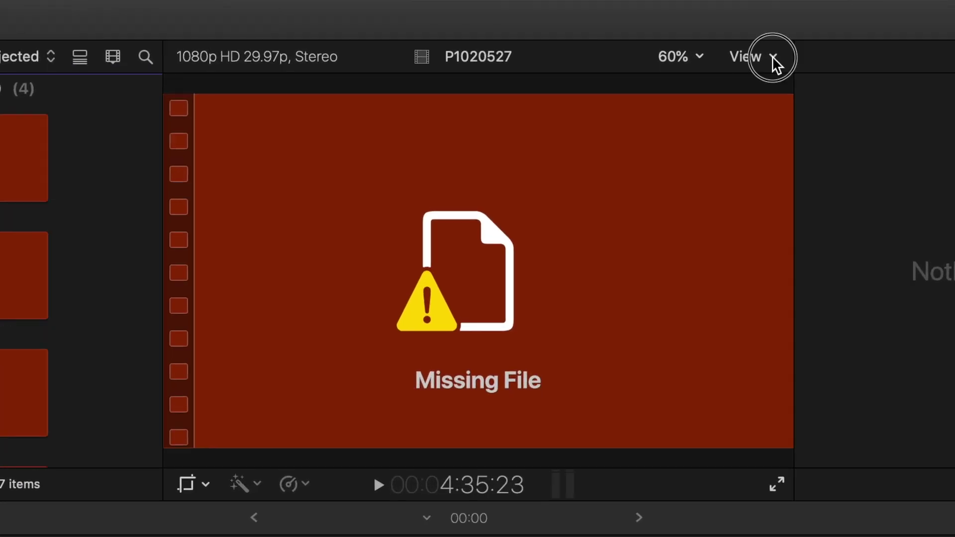
# Switch the viewer to Proxy Only playback and review the Proxy library's properties
pyautogui.click(677, 33)
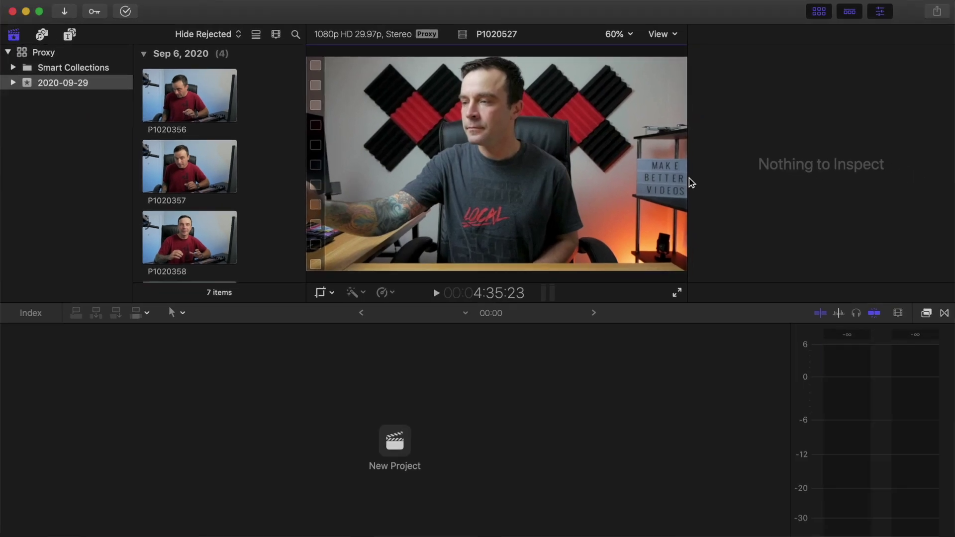
pyautogui.click(71, 56)
pyautogui.scroll(-5, 726, 187)
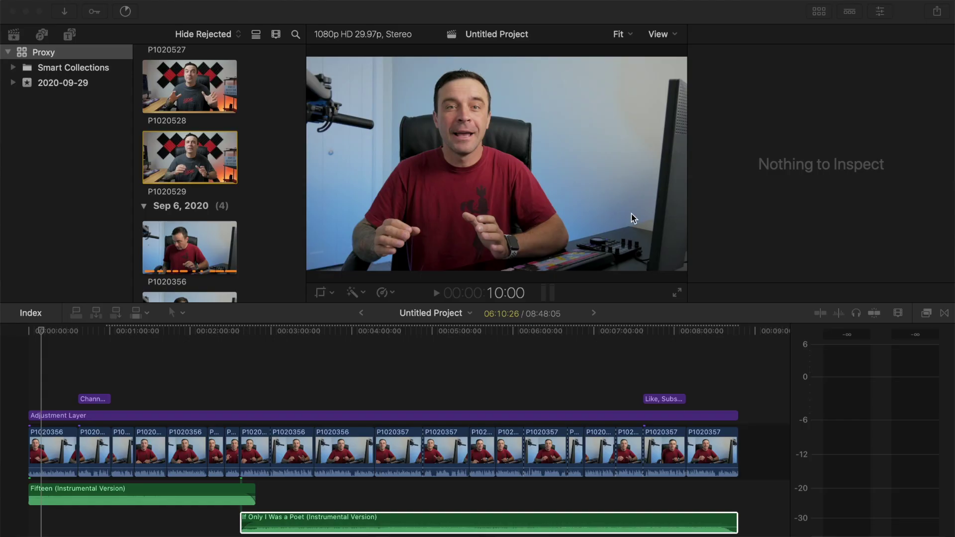
# Switch playback to Optimized/Original, relaunch Final Cut Pro and confirm Optimized/Original stays checked
pyautogui.click(674, 33)
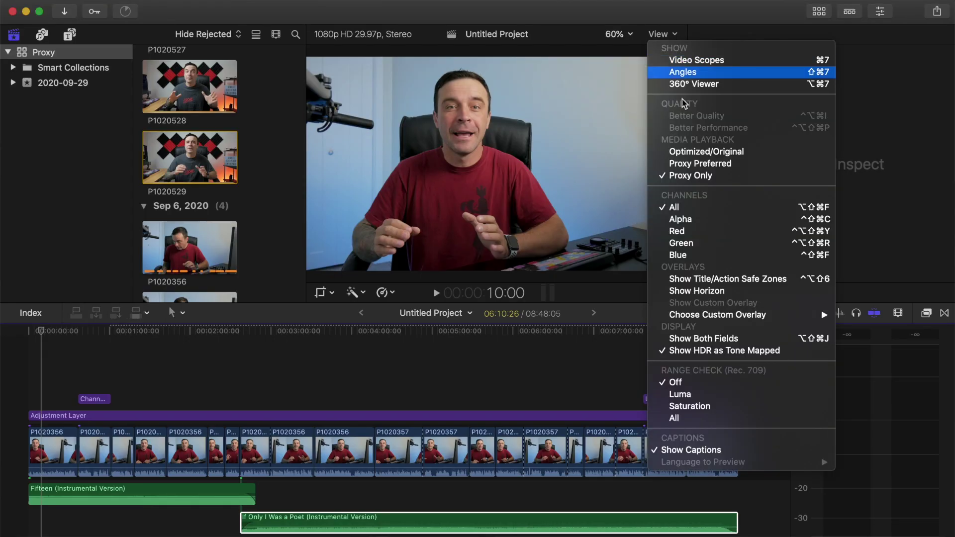
pyautogui.click(688, 151)
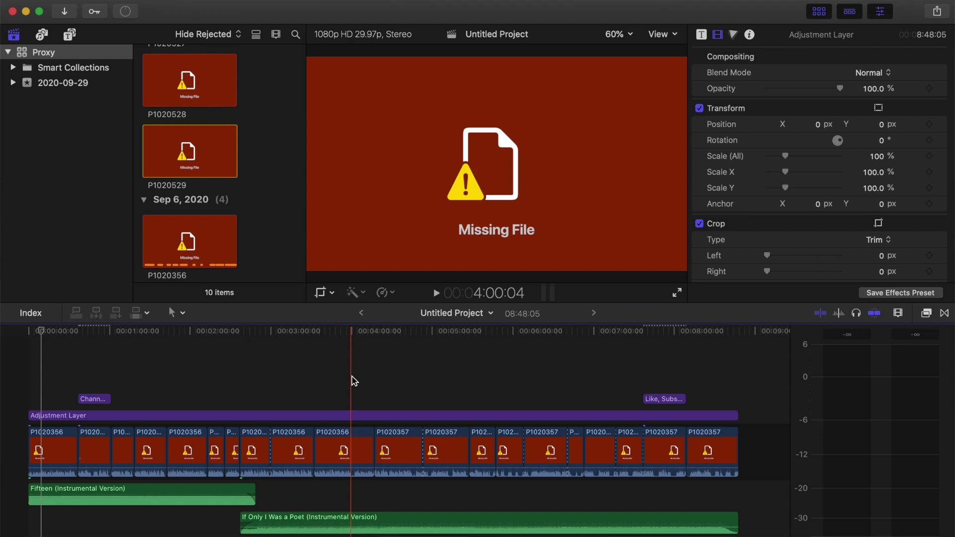
pyautogui.click(13, 11)
pyautogui.click(432, 510)
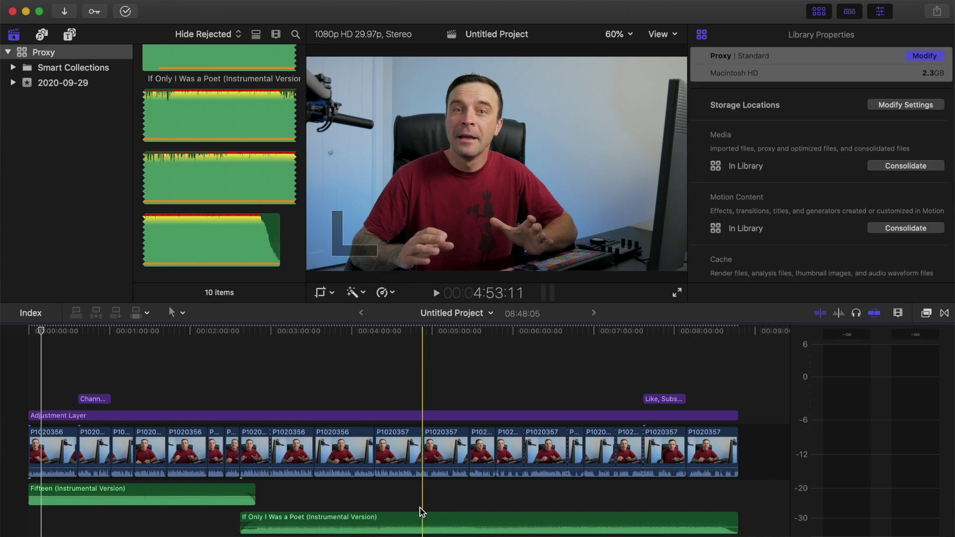
pyautogui.click(675, 34)
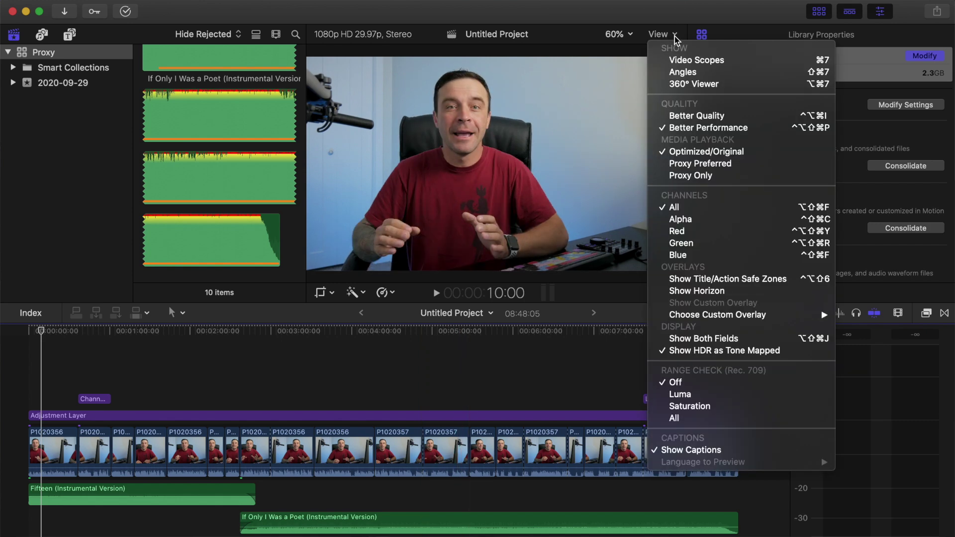
pyautogui.click(697, 151)
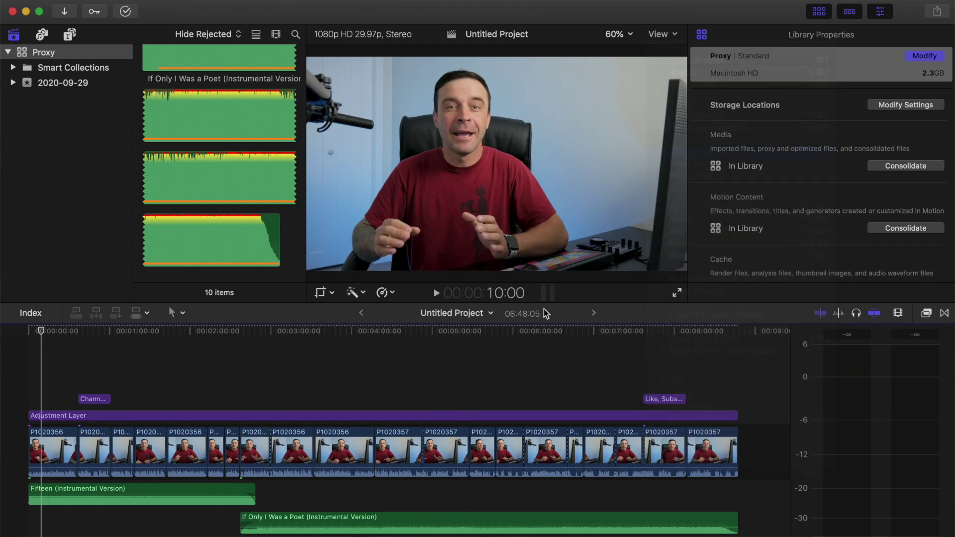
pyautogui.click(277, 398)
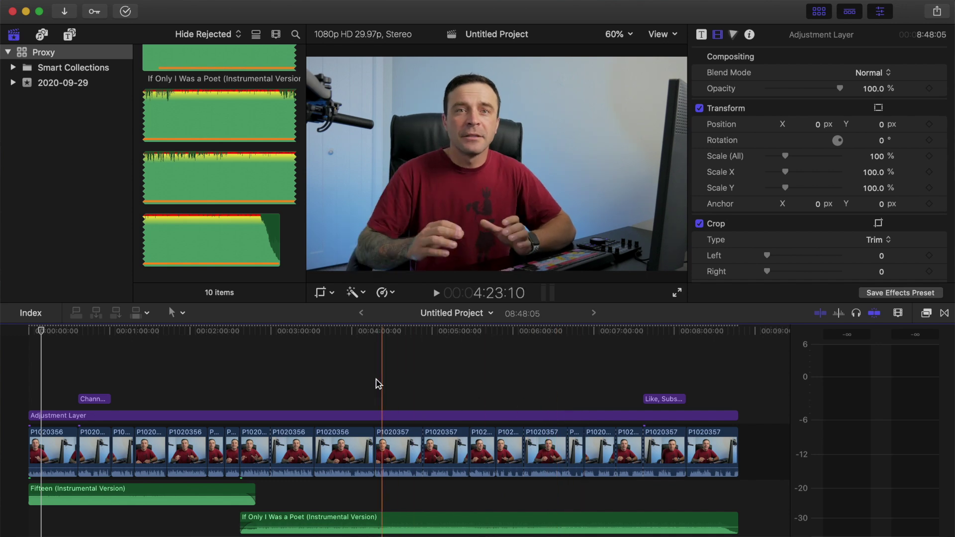